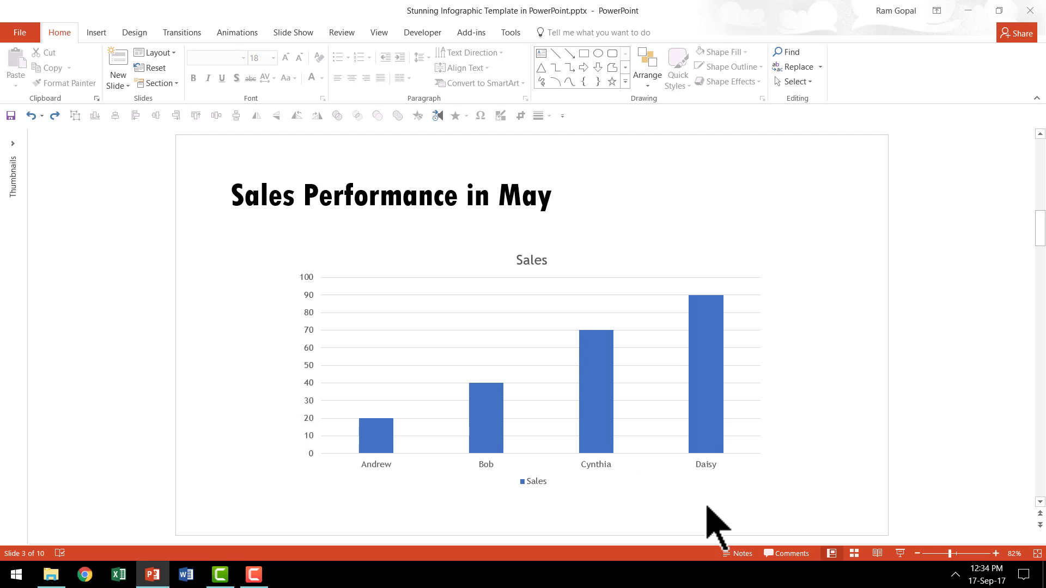
# Change the Sales chart's type to 3-D Clustered Column.
pyautogui.click(656, 273)
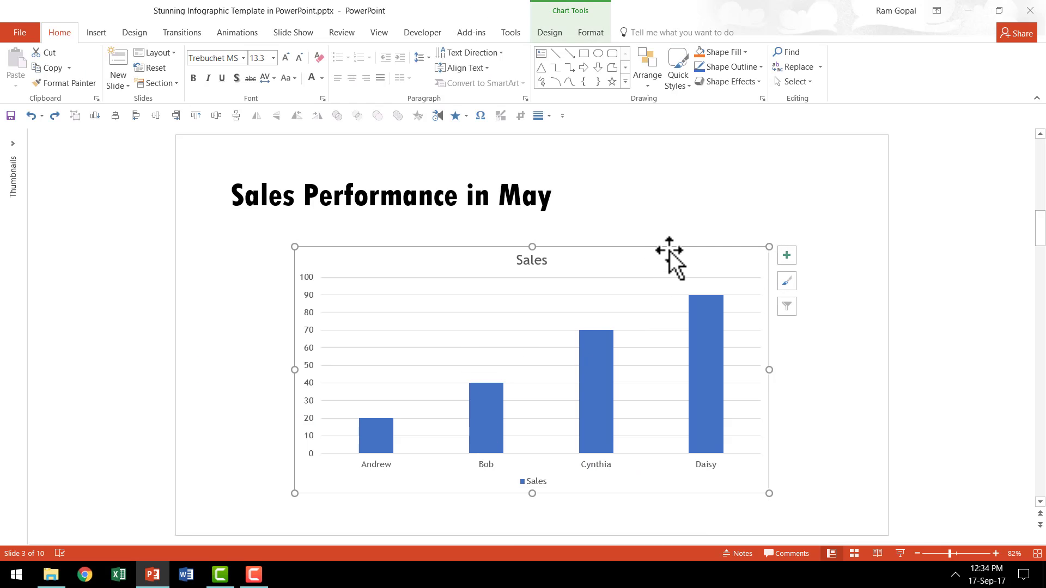
pyautogui.click(549, 33)
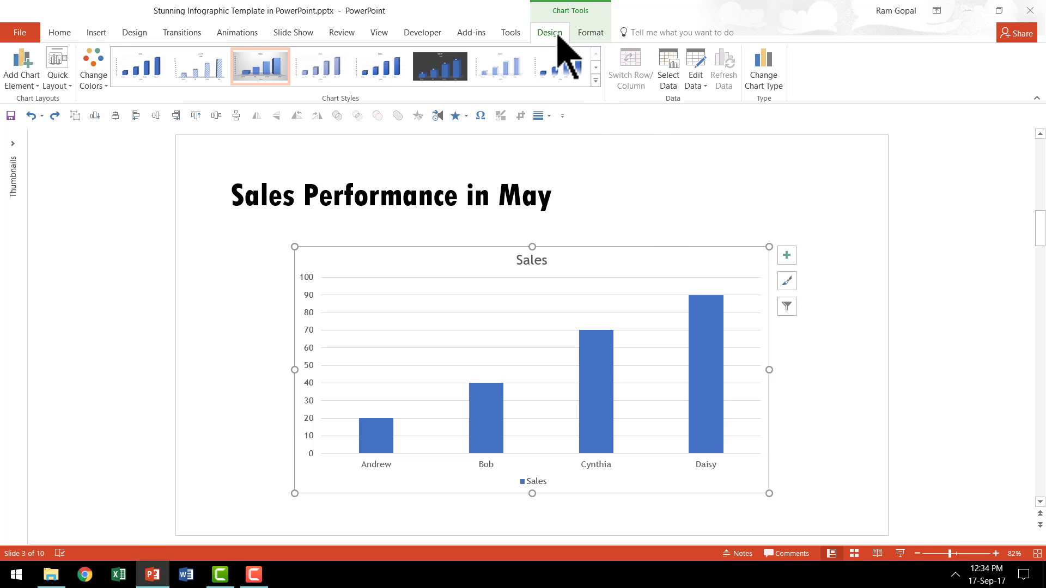
pyautogui.click(762, 79)
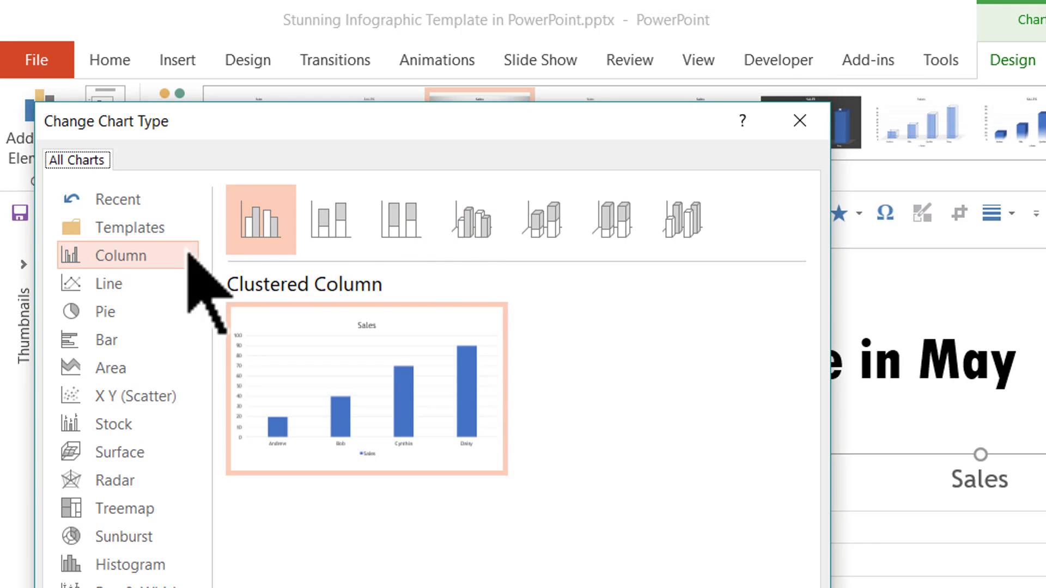
pyautogui.click(479, 229)
pyautogui.click(366, 444)
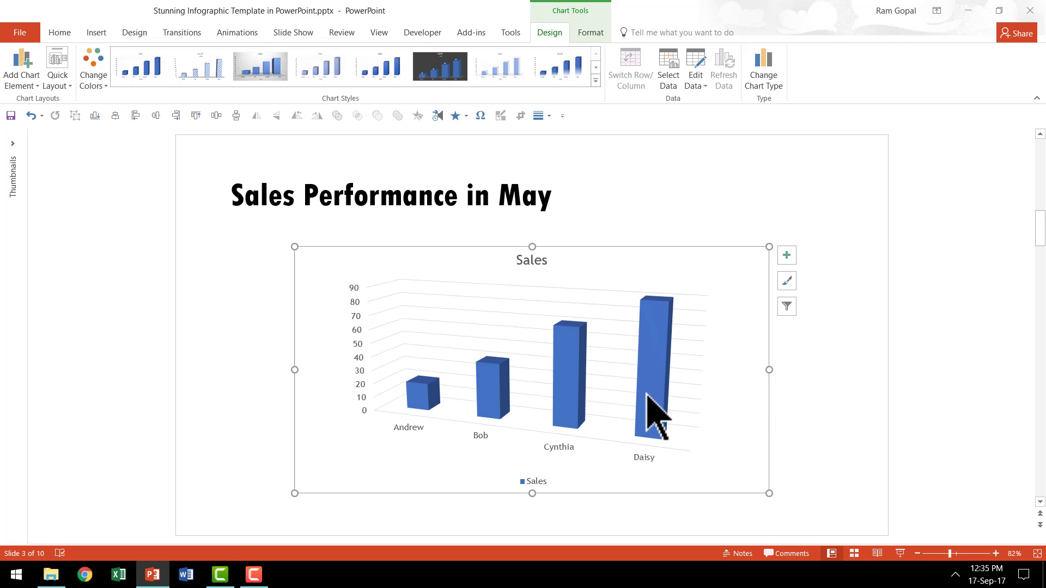
pyautogui.moveTo(648, 393)
pyautogui.moveTo(585, 400)
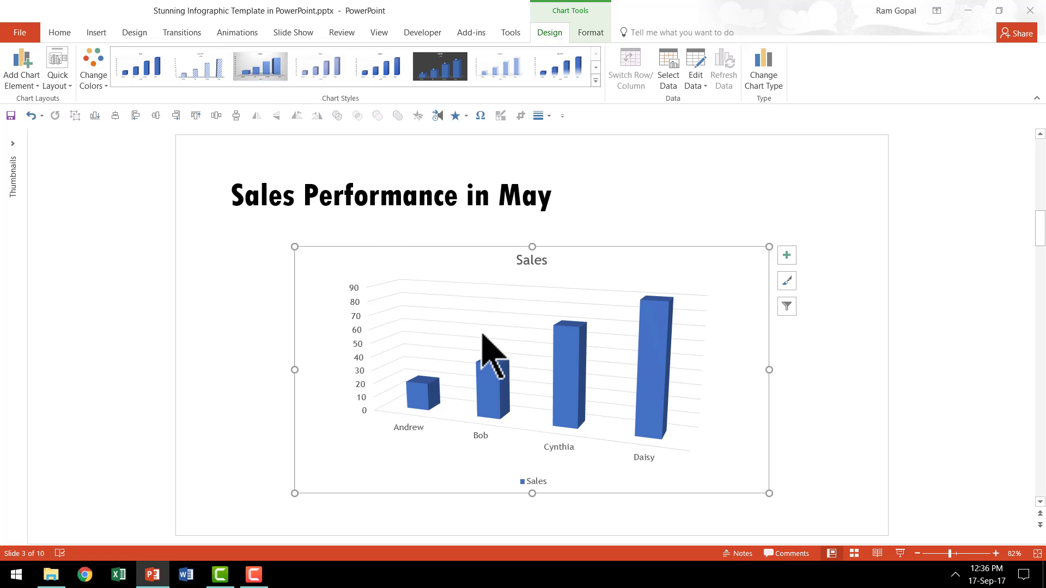
# Apply Chart Style 3 to give the chart a grey gradient background.
pyautogui.click(259, 68)
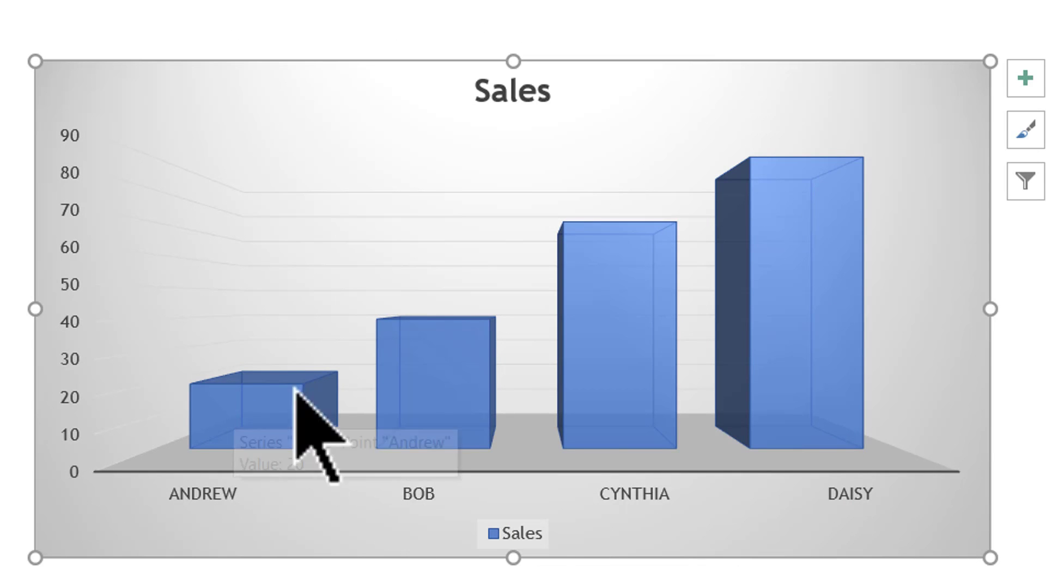
pyautogui.moveTo(834, 269)
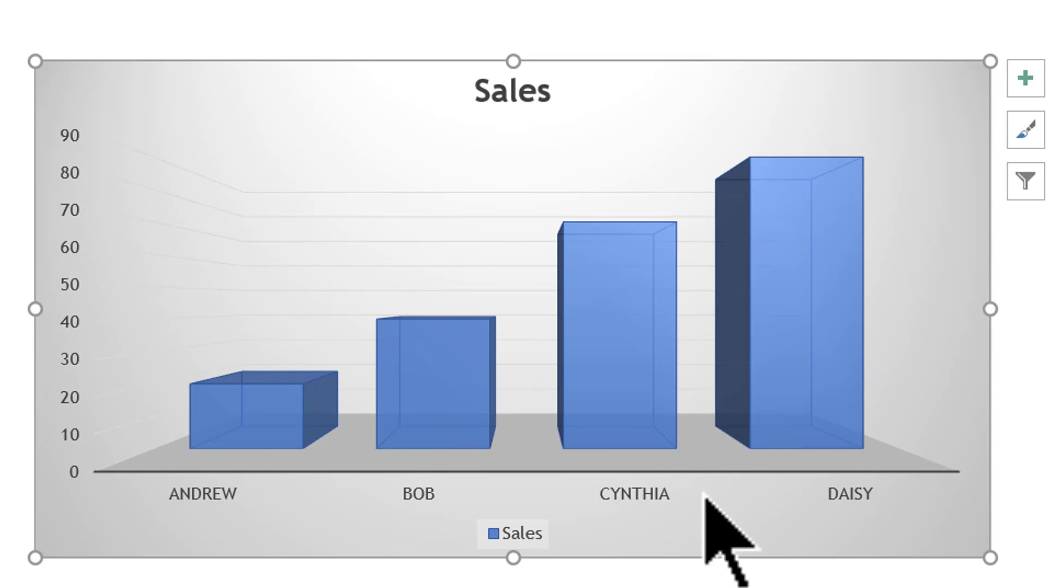
# Delete the chart legend and the 'Sales' chart title.
pyautogui.click(546, 532)
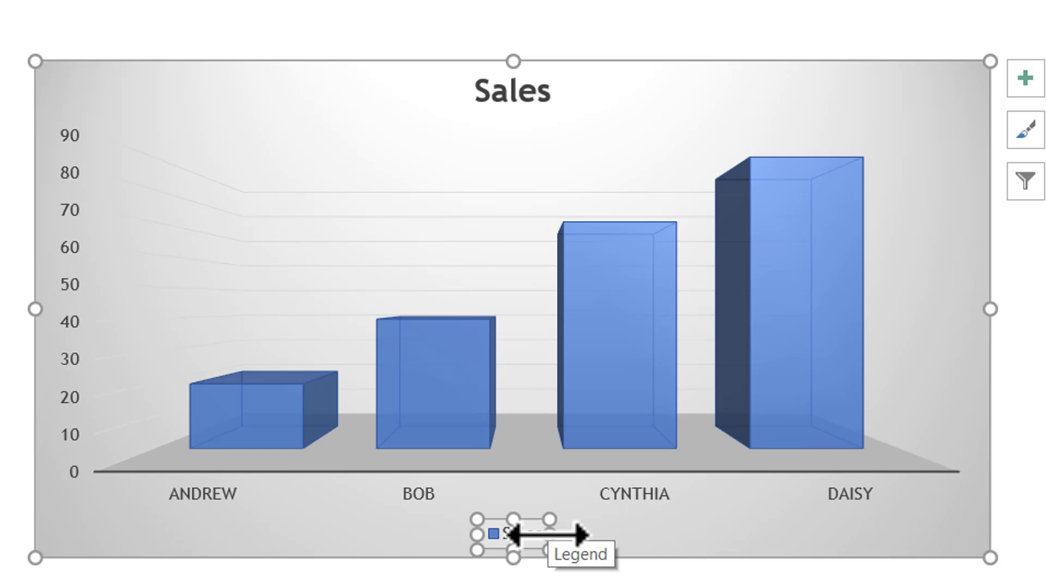
pyautogui.press('Delete')
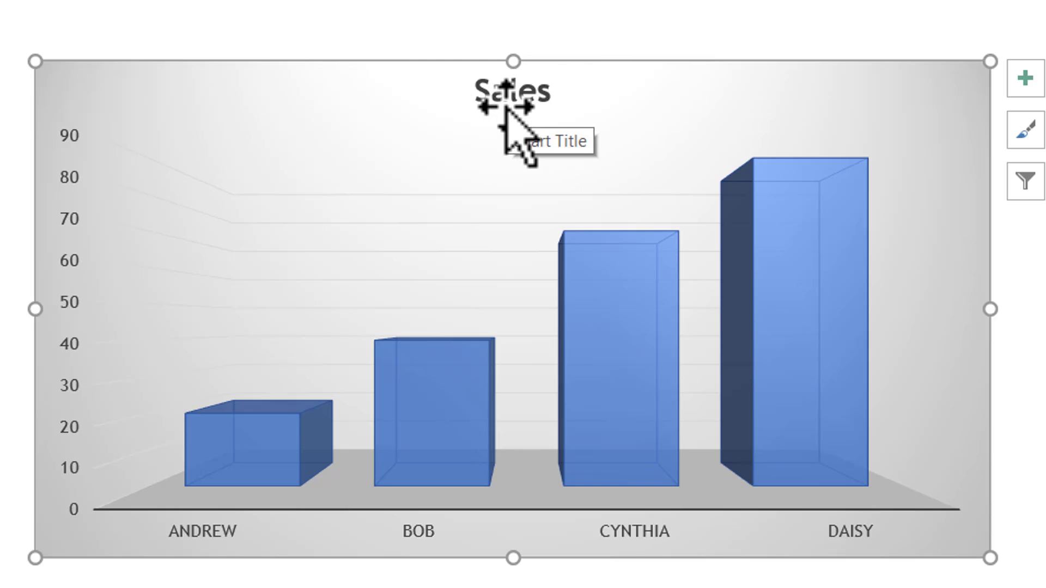
pyautogui.click(505, 106)
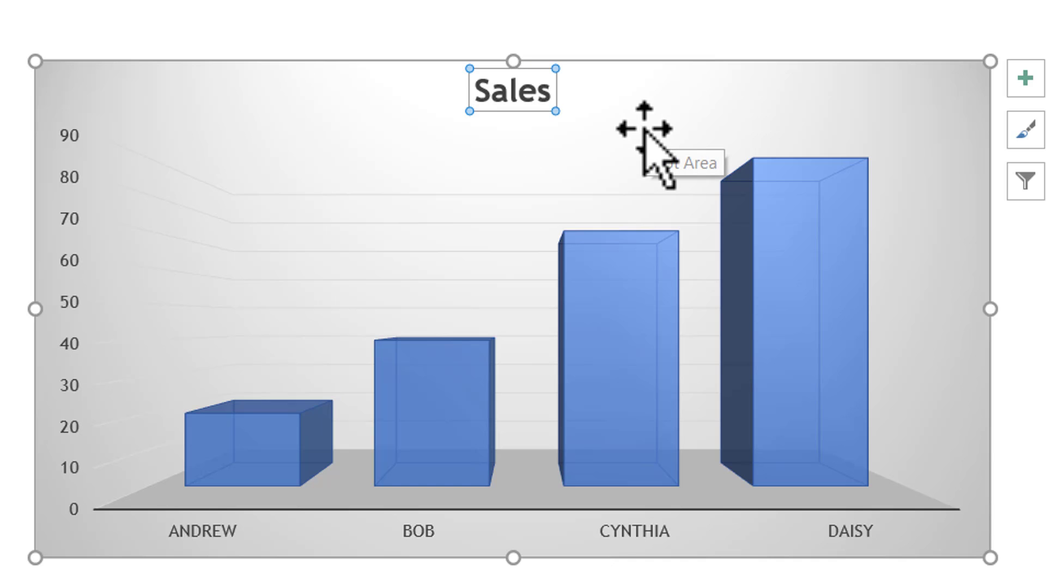
pyautogui.moveTo(648, 139); pyautogui.dragTo(645, 130)
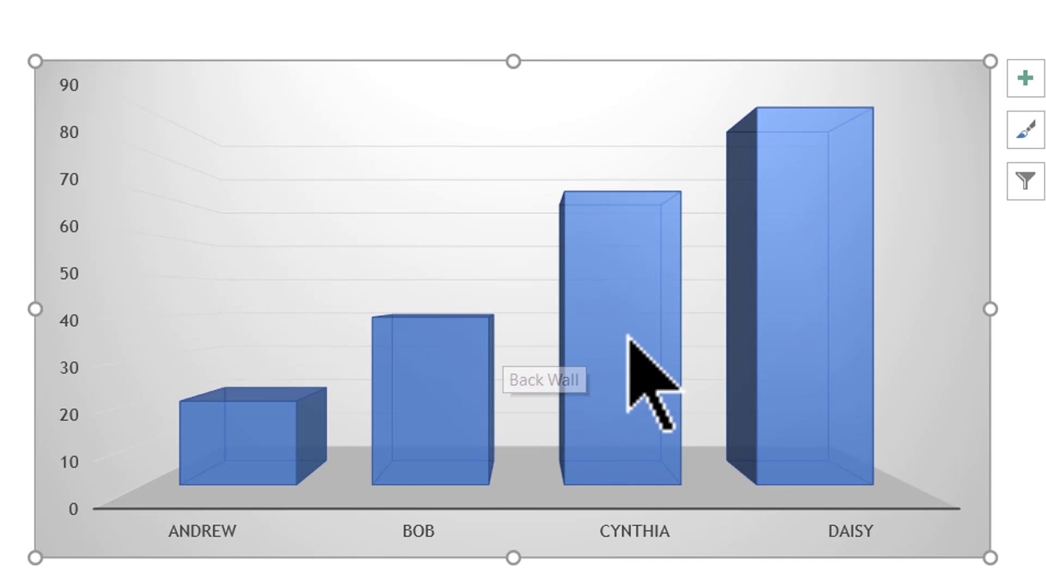
pyautogui.moveTo(630, 338)
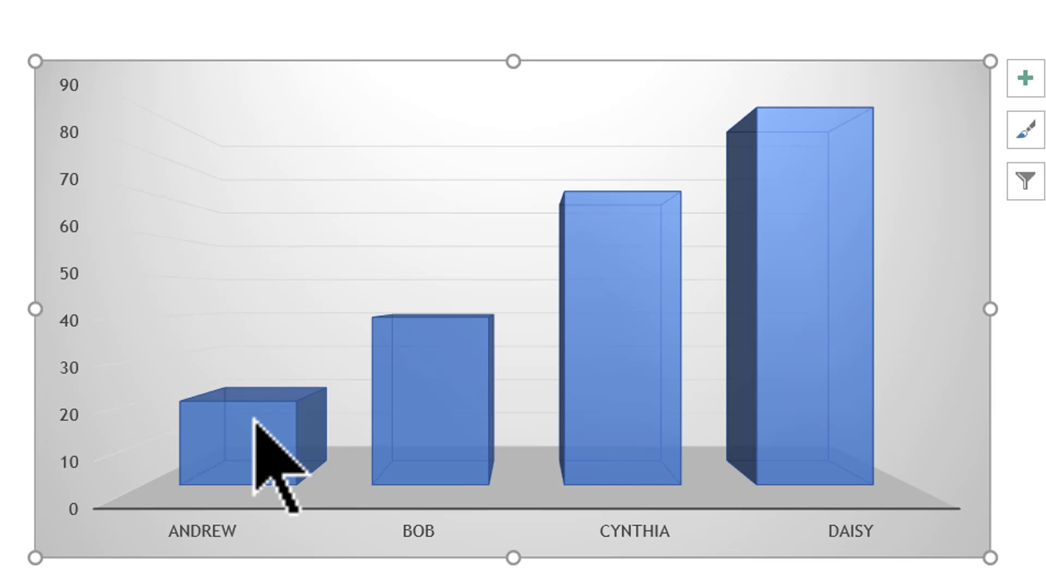
# Add data labels above the columns and delete the vertical value axis.
pyautogui.click(254, 420)
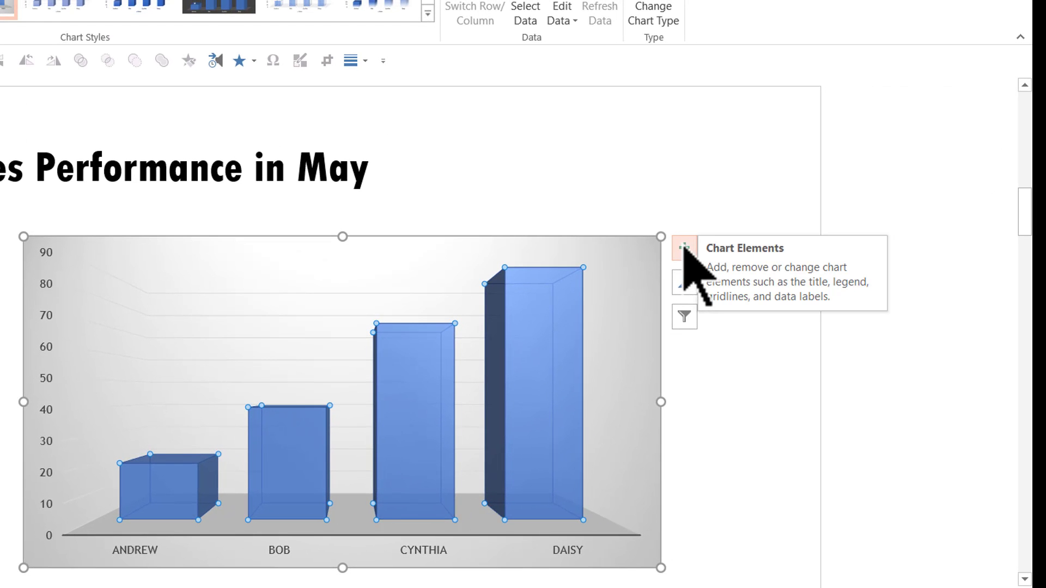
pyautogui.click(682, 250)
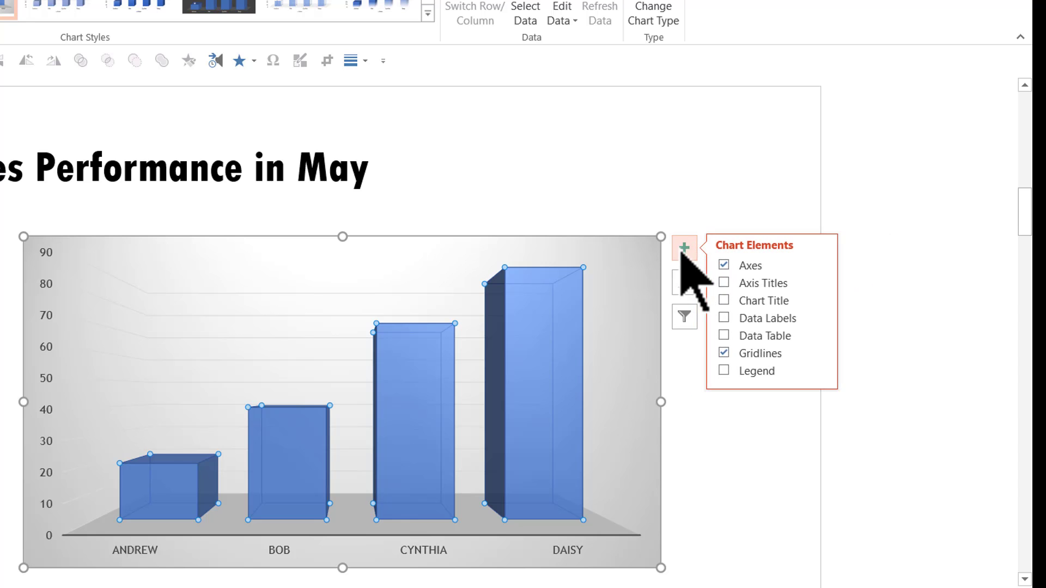
pyautogui.click(726, 318)
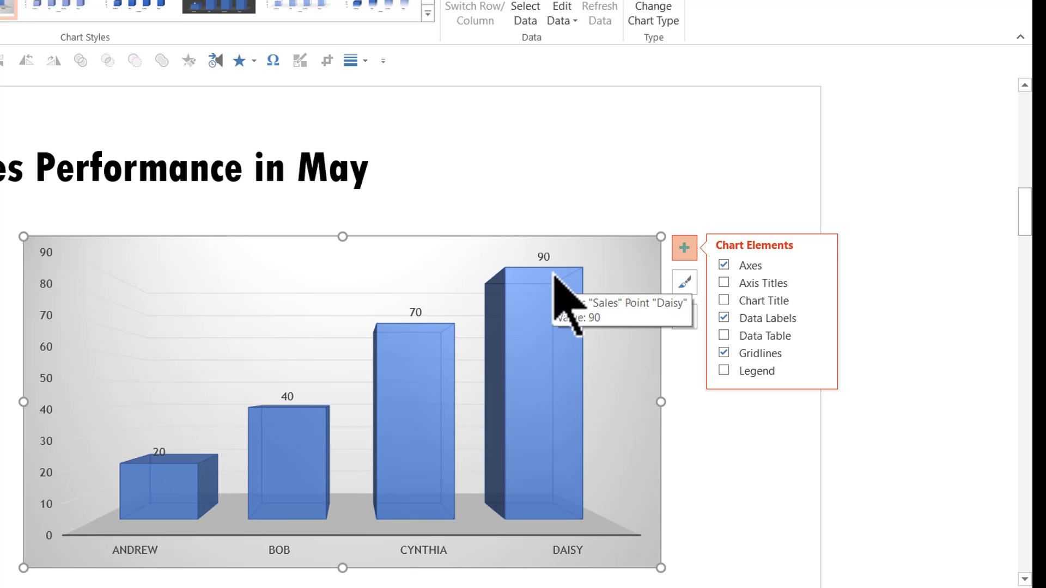
pyautogui.click(40, 281)
pyautogui.press('Delete')
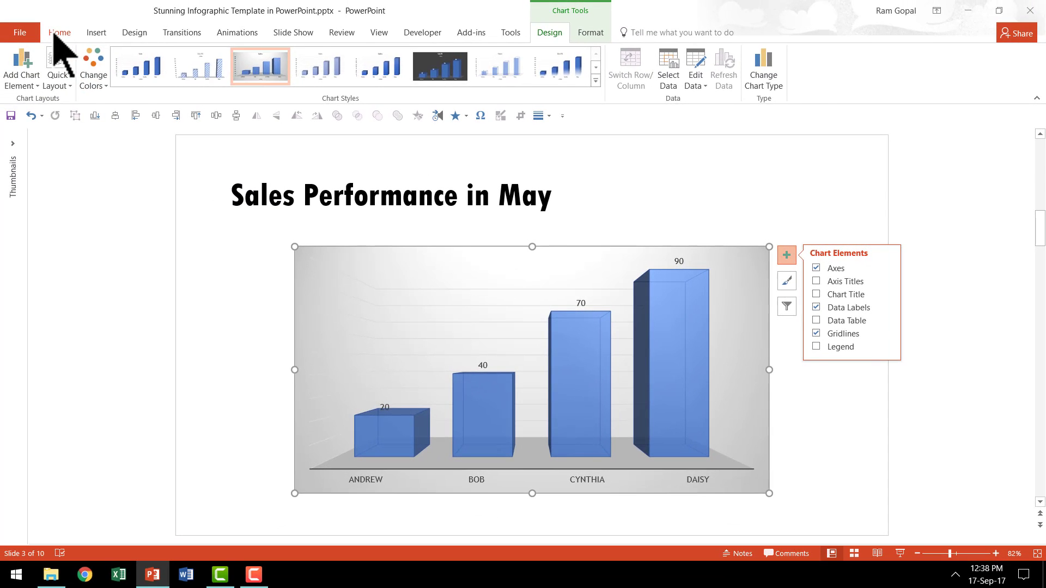
# Enlarge the chart text to 18 pt.
pyautogui.click(60, 33)
pyautogui.click(285, 58)
pyautogui.click(285, 57)
pyautogui.click(286, 58)
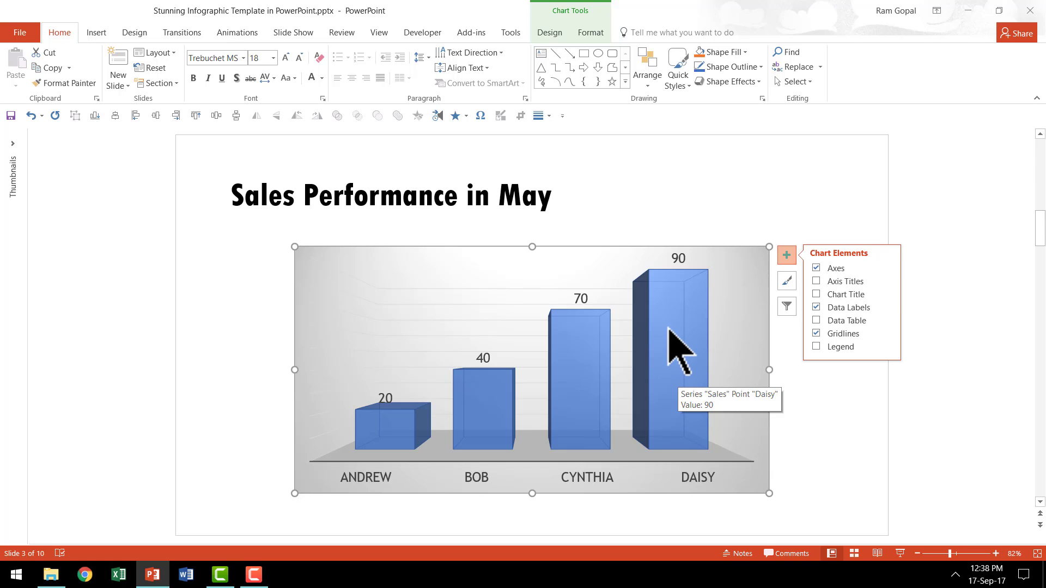
# Make the column series cylinders with a 44% gap width.
pyautogui.rightClick(679, 308)
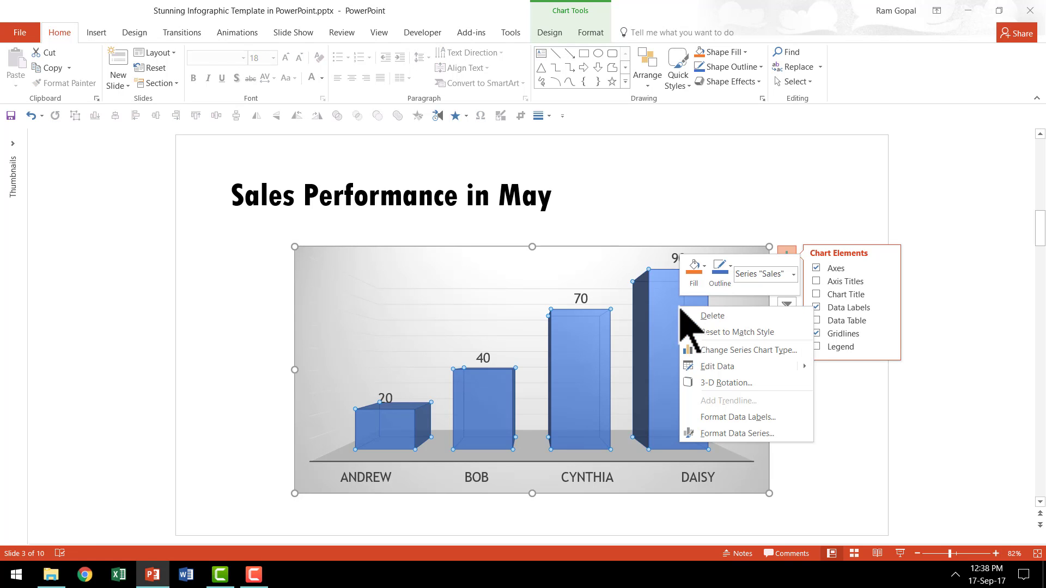
pyautogui.click(736, 433)
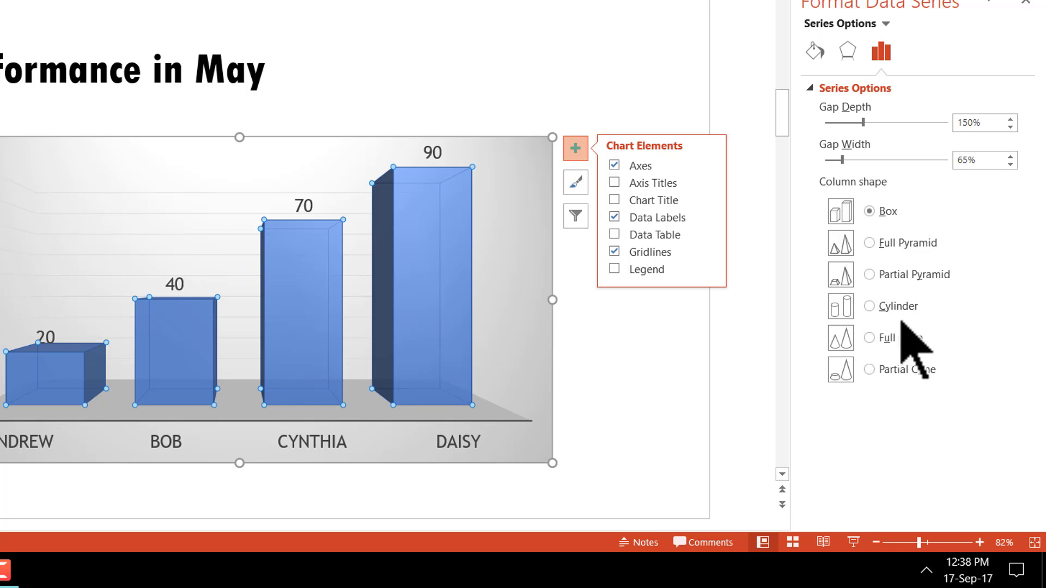
pyautogui.click(869, 306)
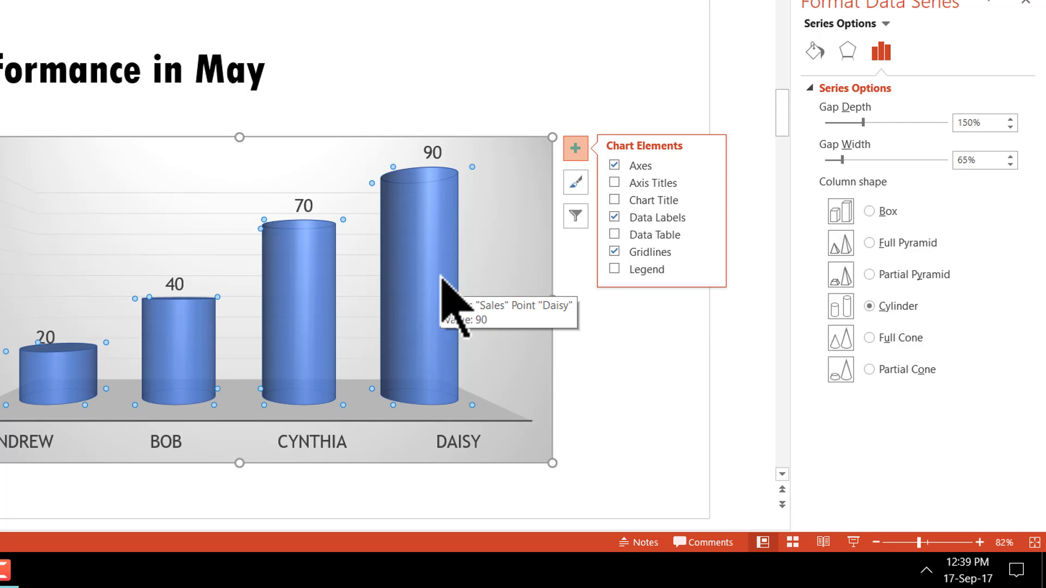
pyautogui.click(841, 159)
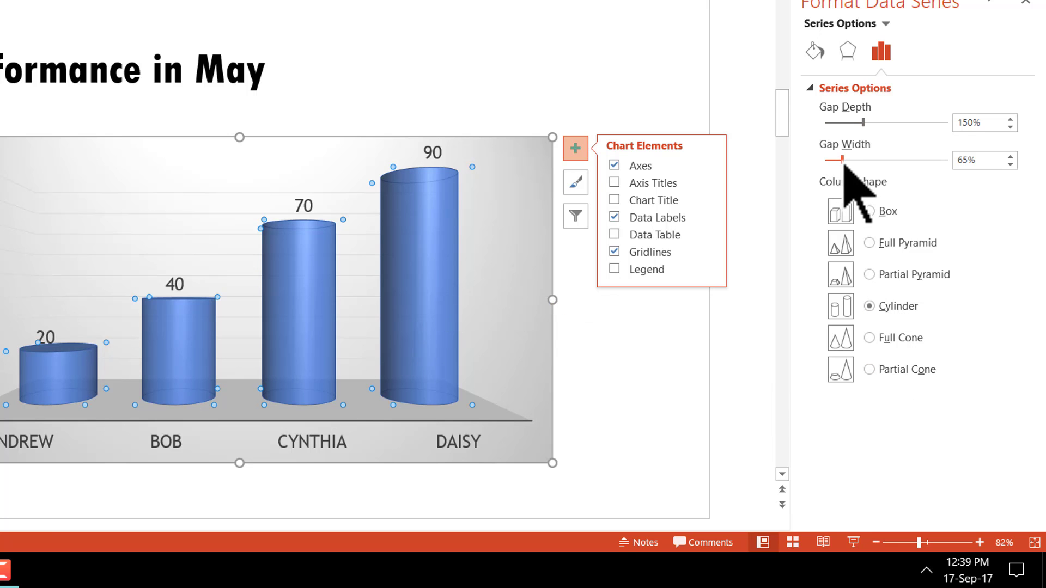
pyautogui.moveTo(842, 159); pyautogui.dragTo(837, 167)
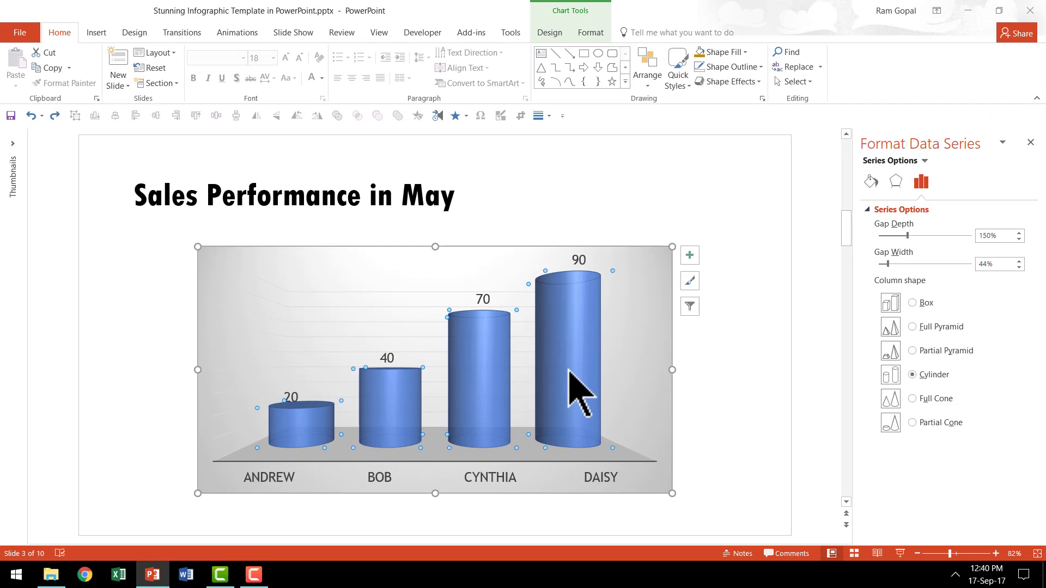
# Fill the cylinder columns with dark grey, then select the slide background.
pyautogui.click(736, 53)
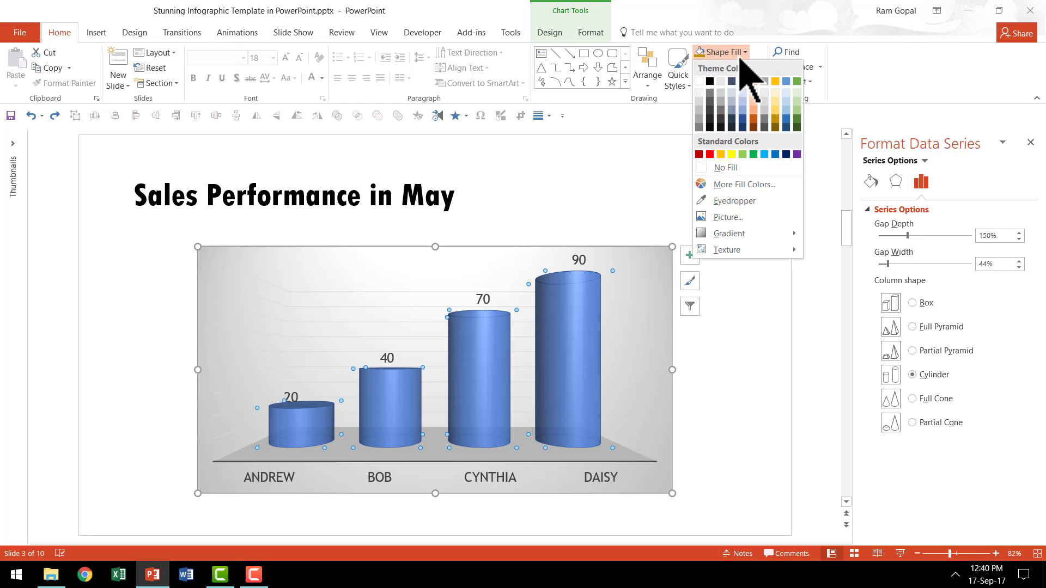
pyautogui.click(716, 103)
pyautogui.click(692, 427)
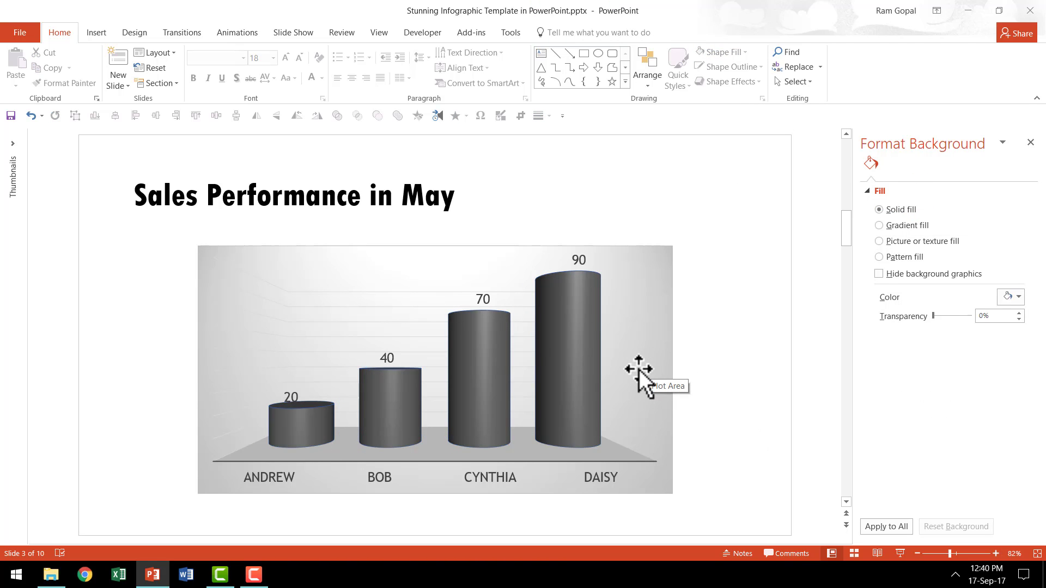
pyautogui.click(566, 306)
pyautogui.click(735, 68)
pyautogui.click(745, 185)
pyautogui.click(733, 301)
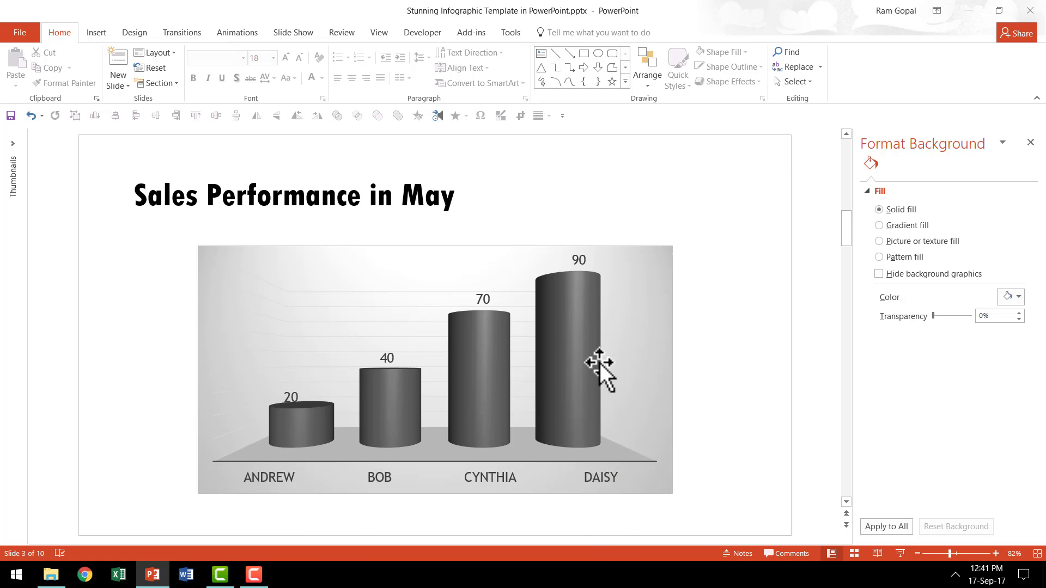
# Replace the slide title text with 'Daisy Performed the best in May'.
pyautogui.click(140, 198)
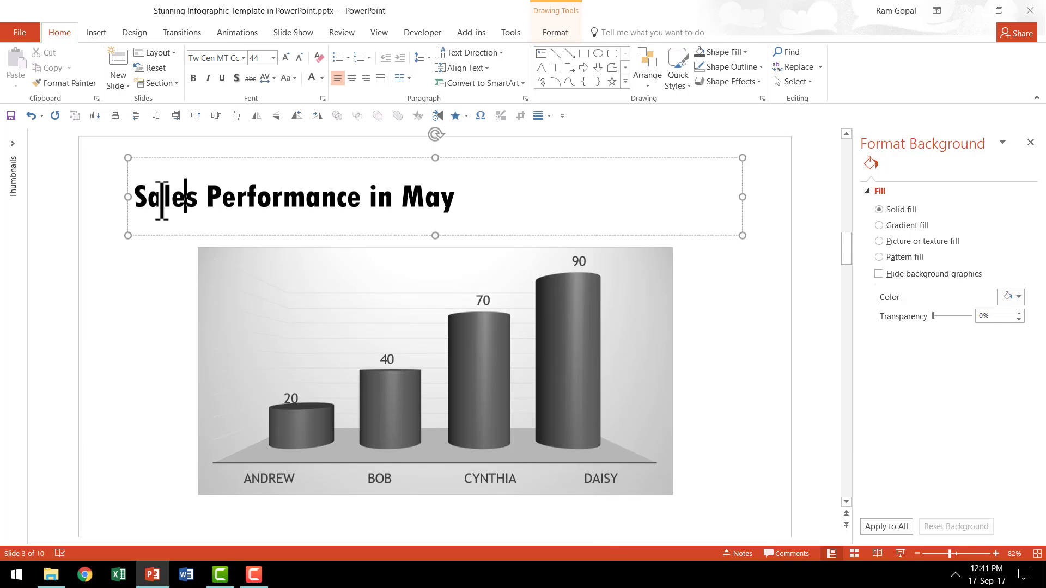
pyautogui.moveTo(130, 199); pyautogui.dragTo(553, 222)
pyautogui.write('Daisy P')
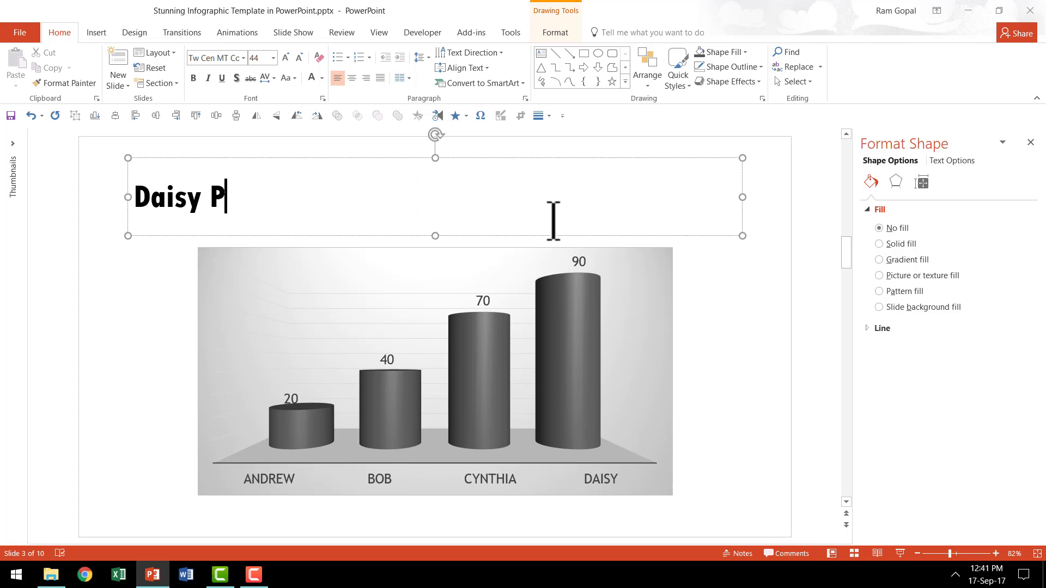
pyautogui.write('erformed the best')
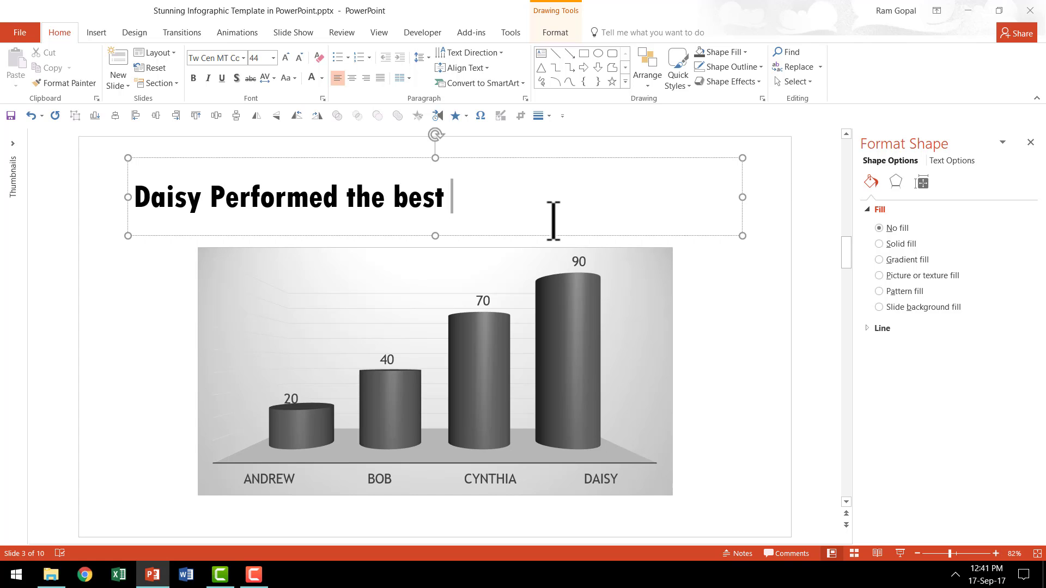
pyautogui.write(' in May')
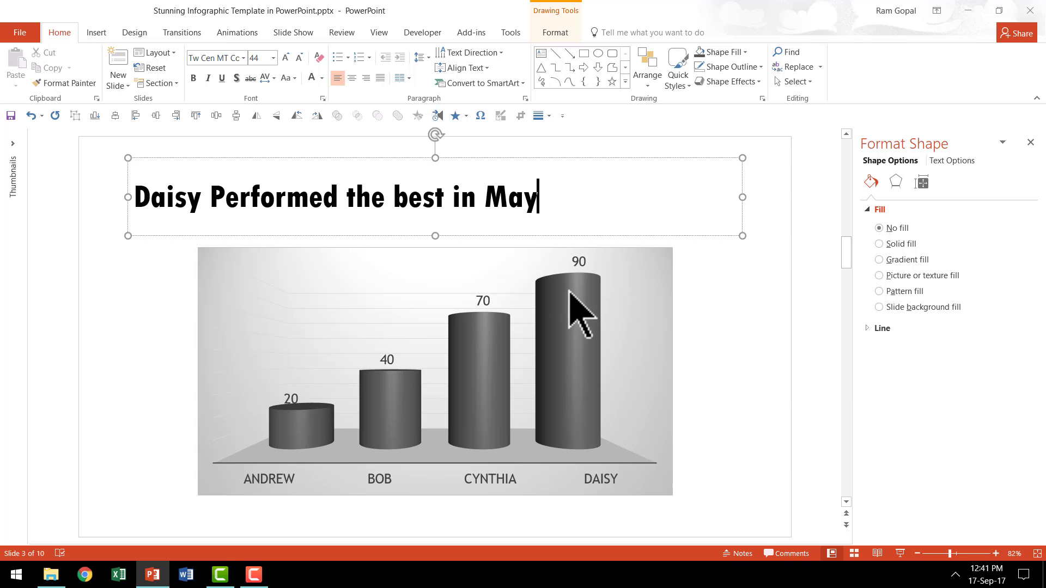
pyautogui.click(712, 382)
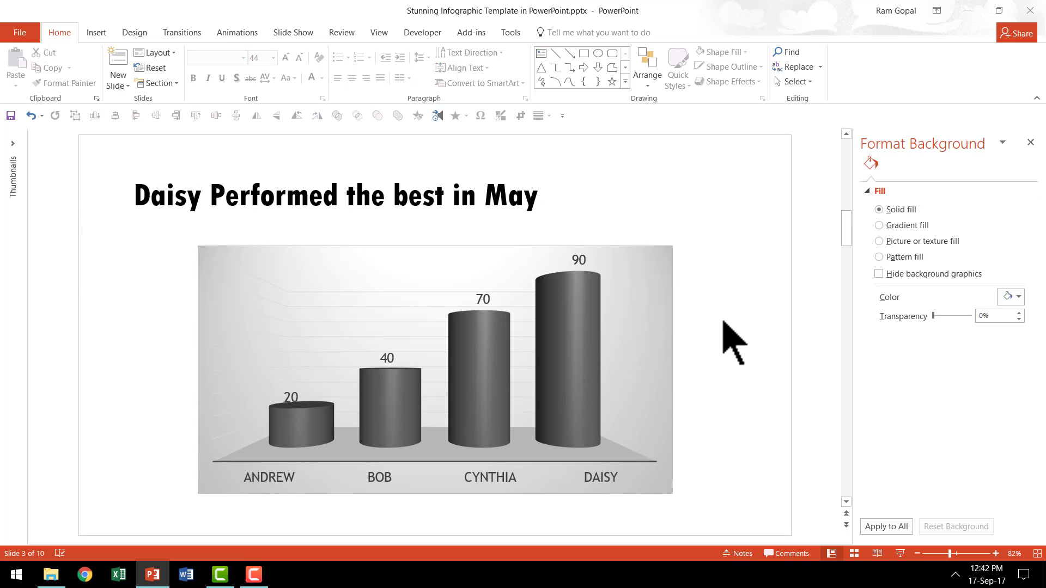
# Set the slide background to a gradient fill using the light grey preset.
pyautogui.rightClick(714, 271)
pyautogui.click(784, 380)
pyautogui.click(906, 228)
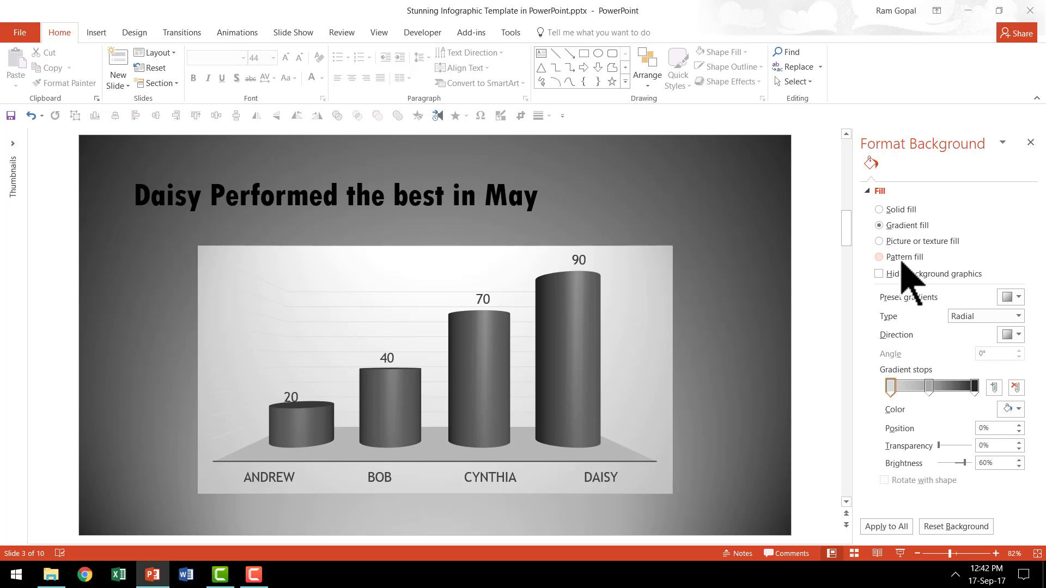
pyautogui.click(1016, 297)
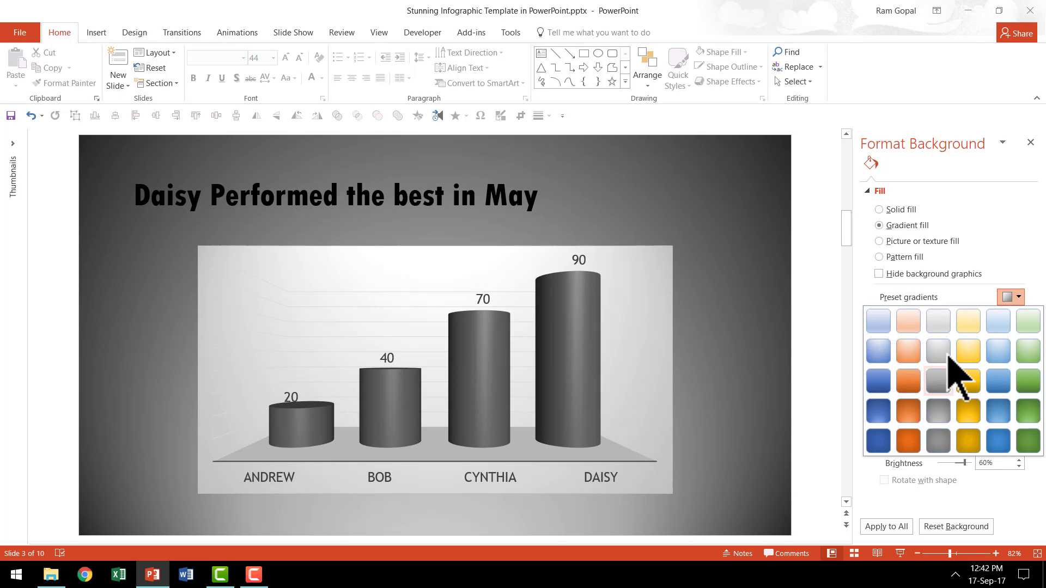
pyautogui.click(947, 355)
pyautogui.click(1012, 297)
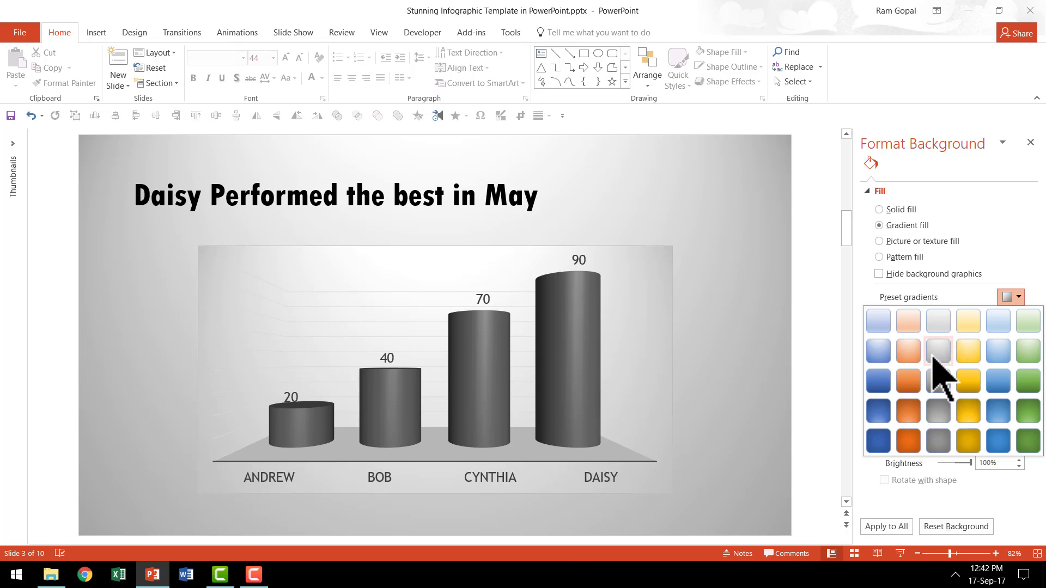
pyautogui.click(833, 373)
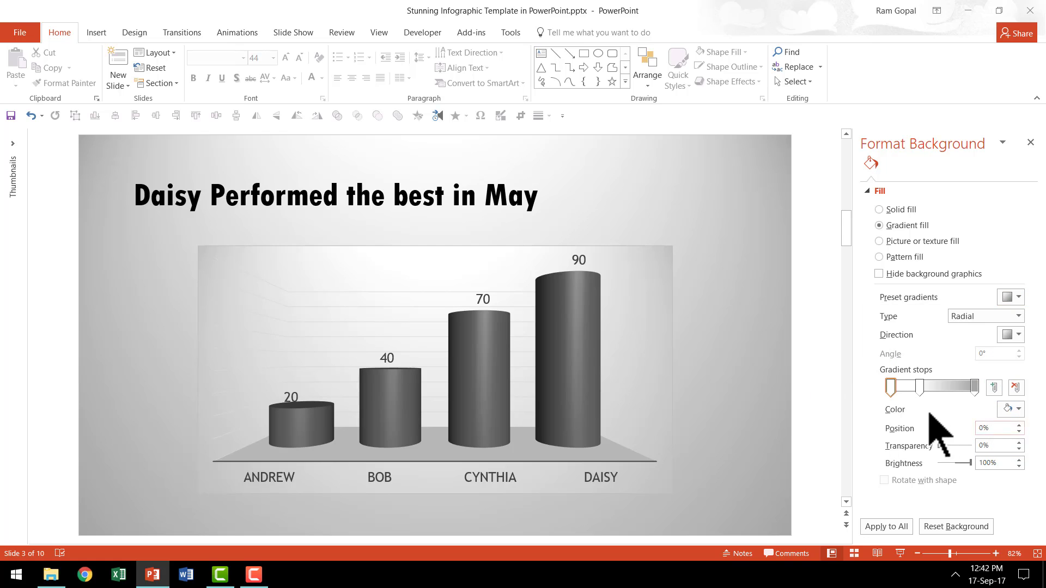
# Recolour the gradient stops: last stop dark grey, middle stop black lighter 50%.
pyautogui.click(974, 387)
pyautogui.click(1017, 409)
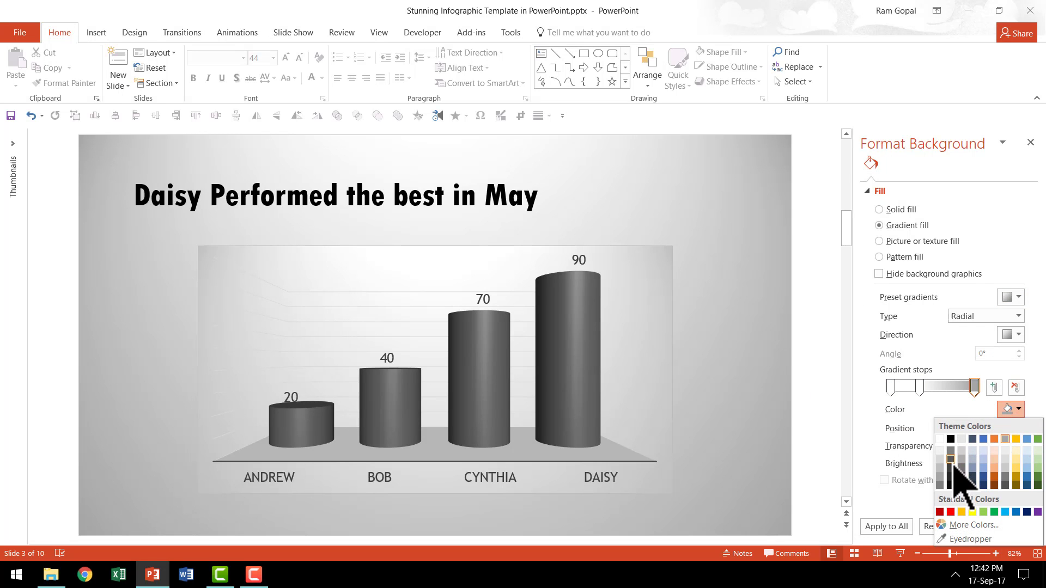
pyautogui.click(950, 467)
pyautogui.click(919, 387)
pyautogui.click(1017, 409)
pyautogui.click(950, 451)
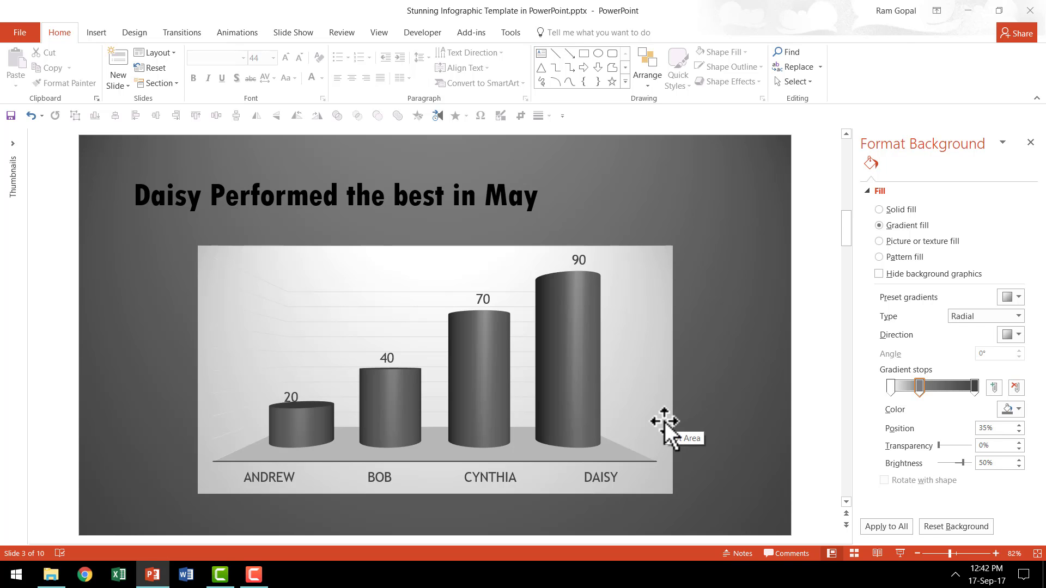
# Make the slide title text white.
pyautogui.click(153, 193)
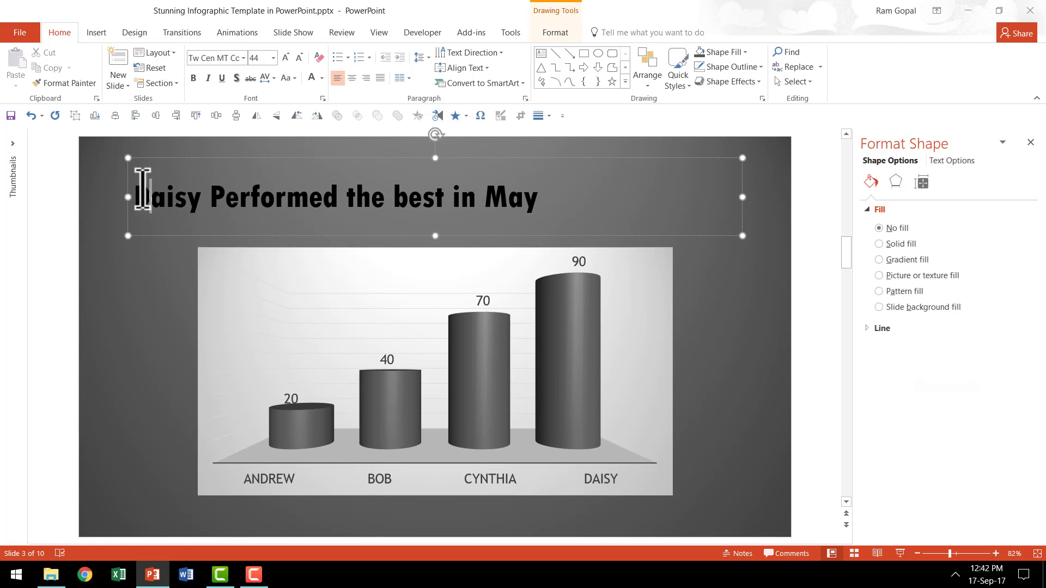
pyautogui.click(157, 158)
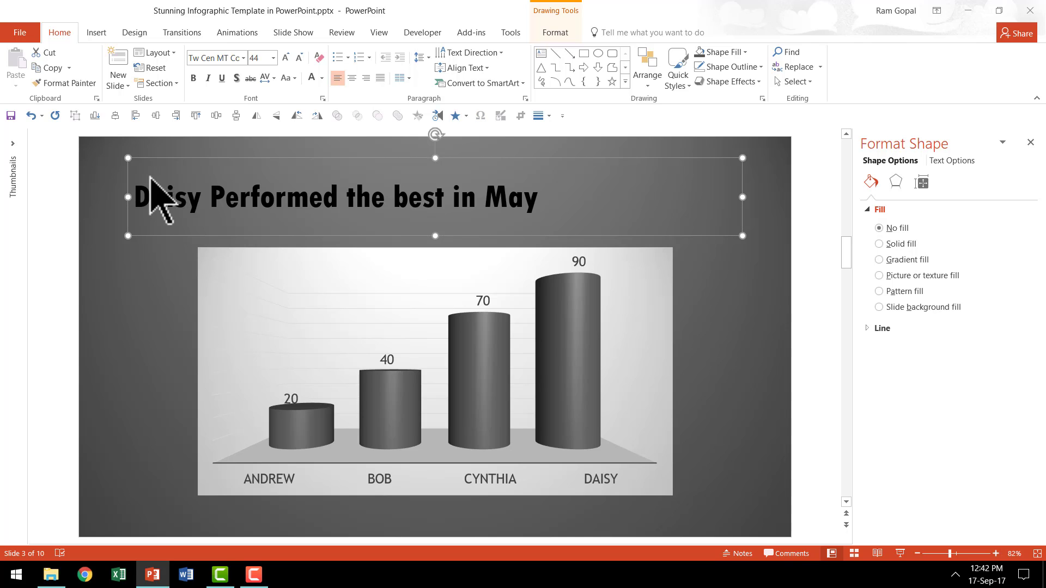
pyautogui.click(312, 77)
pyautogui.click(715, 547)
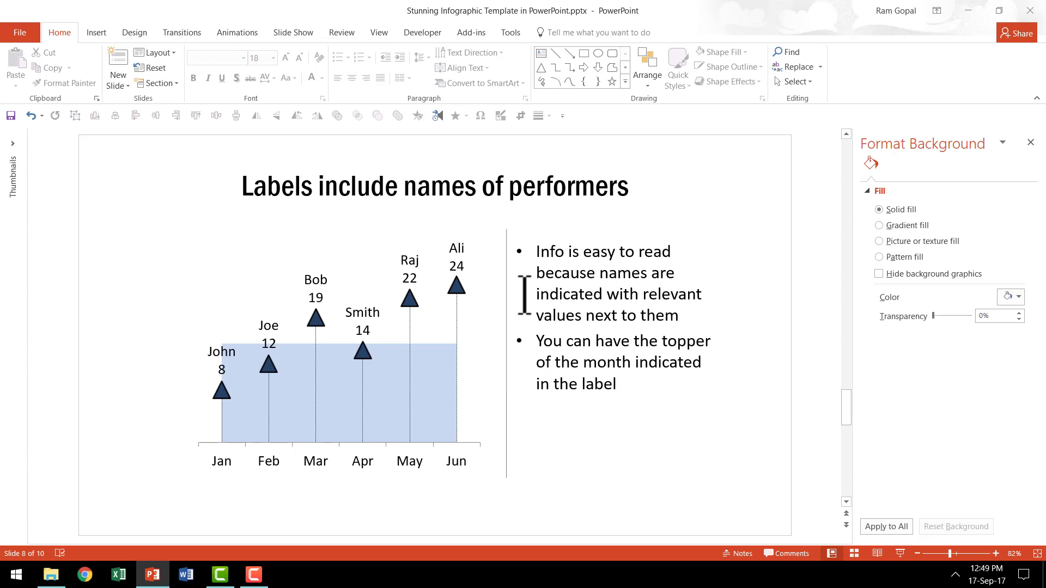
# In the chart's data sheet, set March's label D4 to Harry and value B4 to 25.
pyautogui.rightClick(440, 322)
pyautogui.click(491, 394)
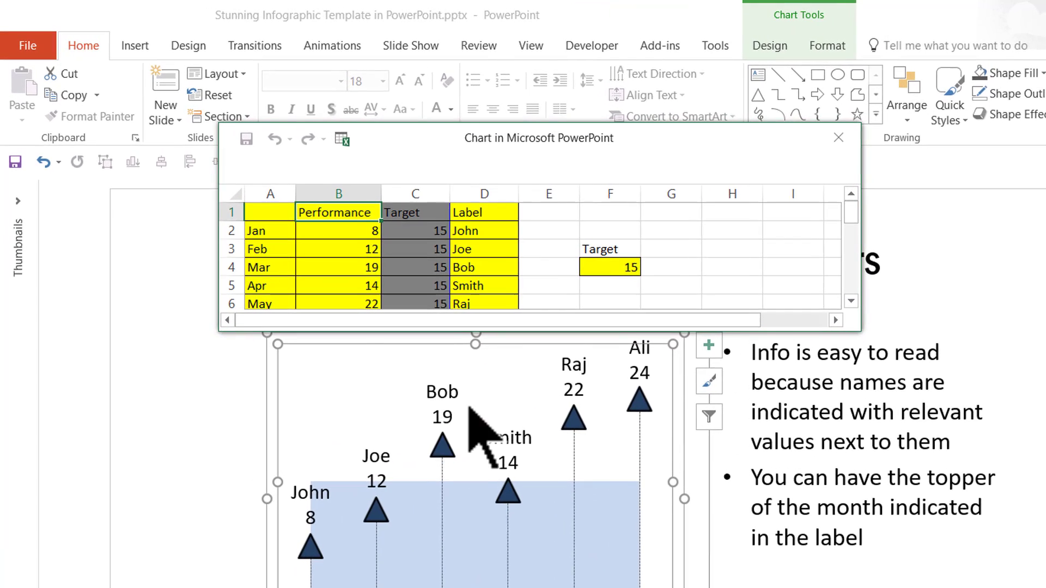
pyautogui.click(474, 267)
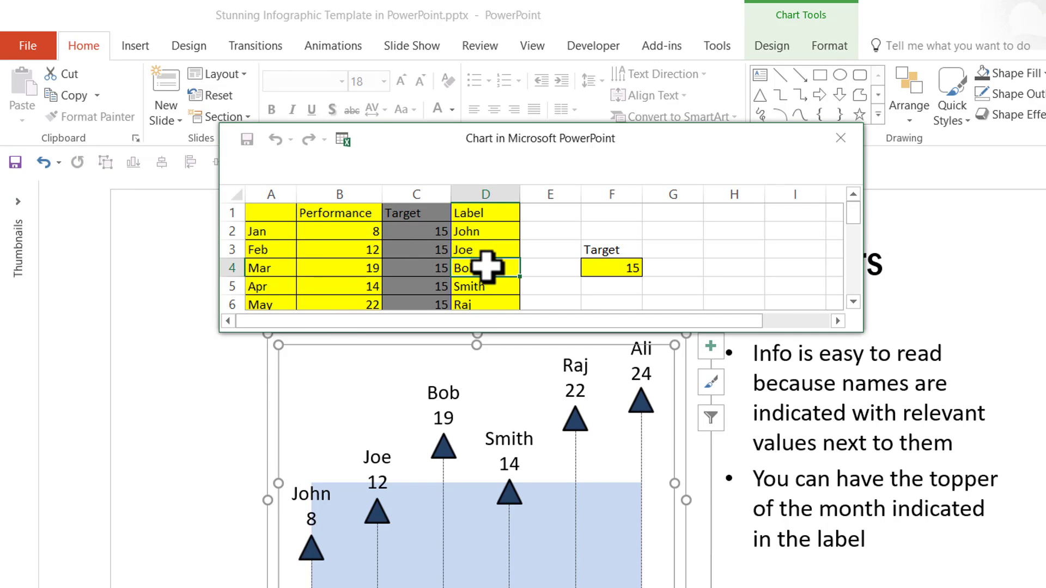
pyautogui.write('Harry')
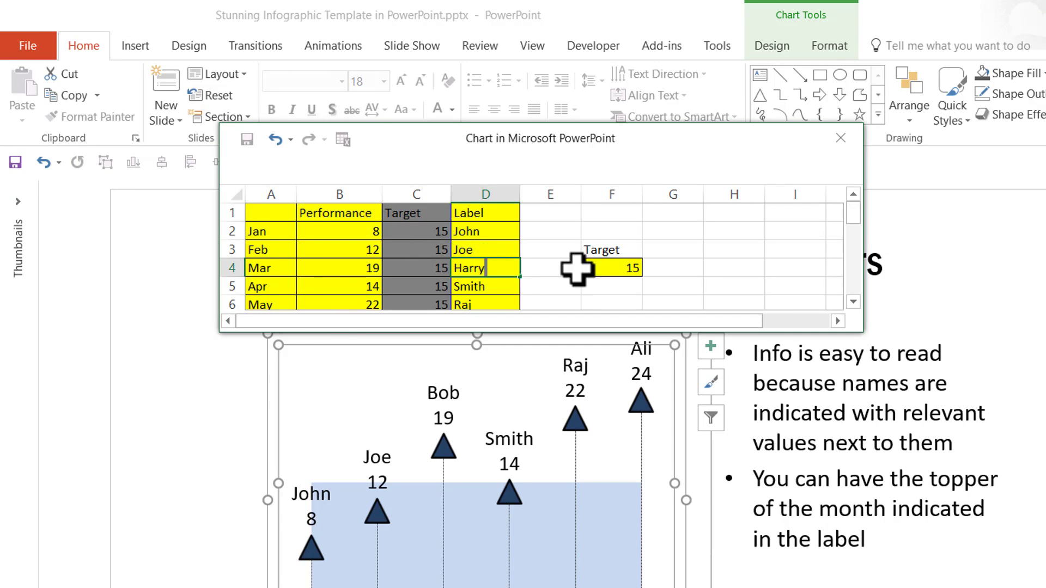
pyautogui.press('Return')
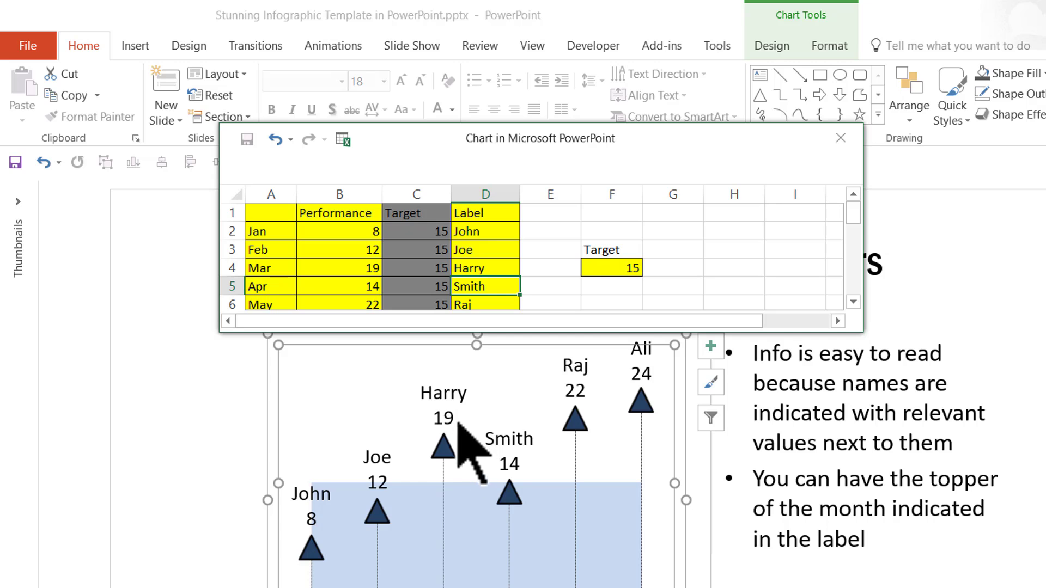
pyautogui.click(361, 268)
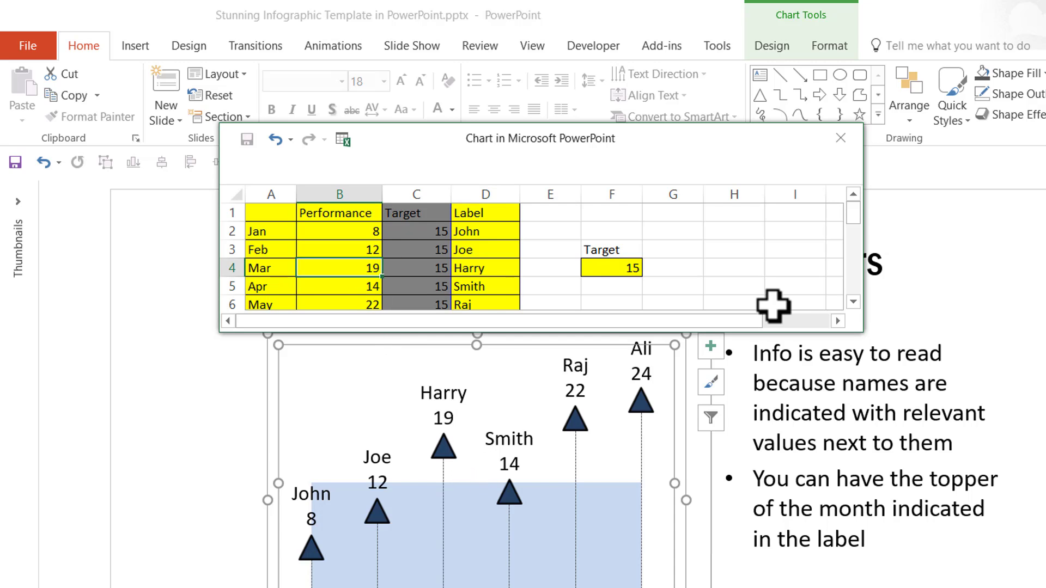
pyautogui.write('25')
pyautogui.press('Return')
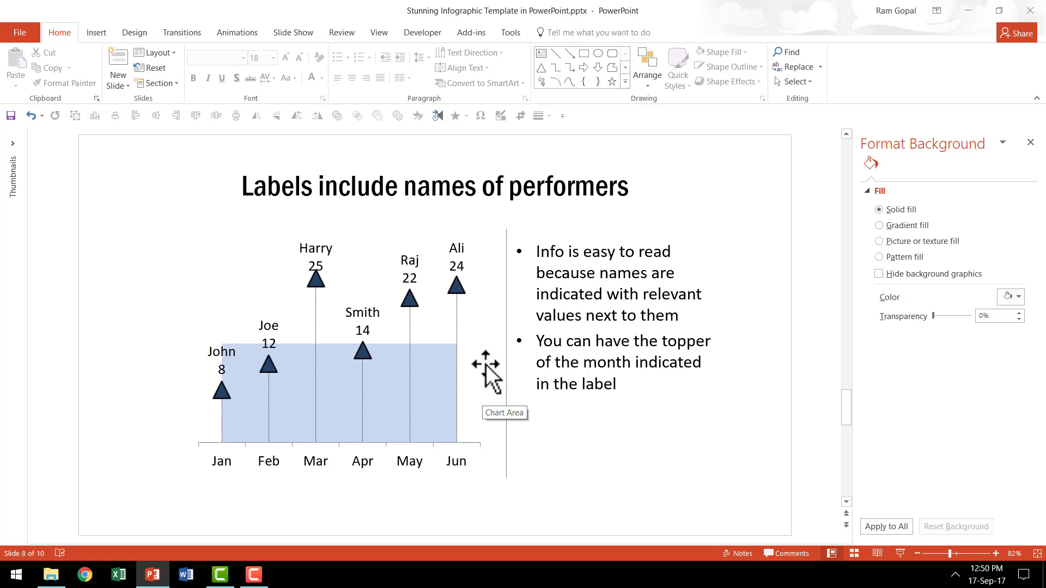
pyautogui.hotkey('ctrl', 'z')
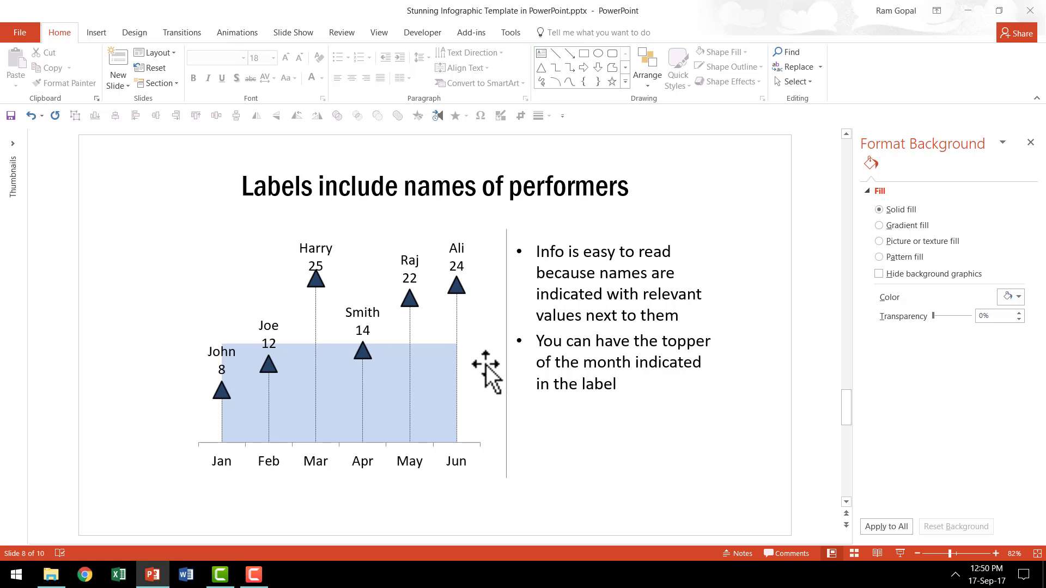